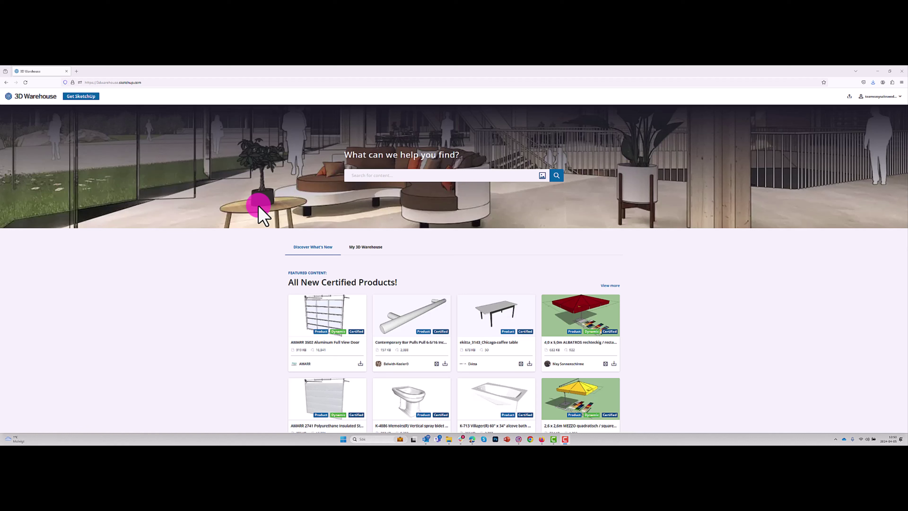
# Step: Start a 3D Warehouse search for '3 seat sofa' models
pyautogui.click(378, 176)
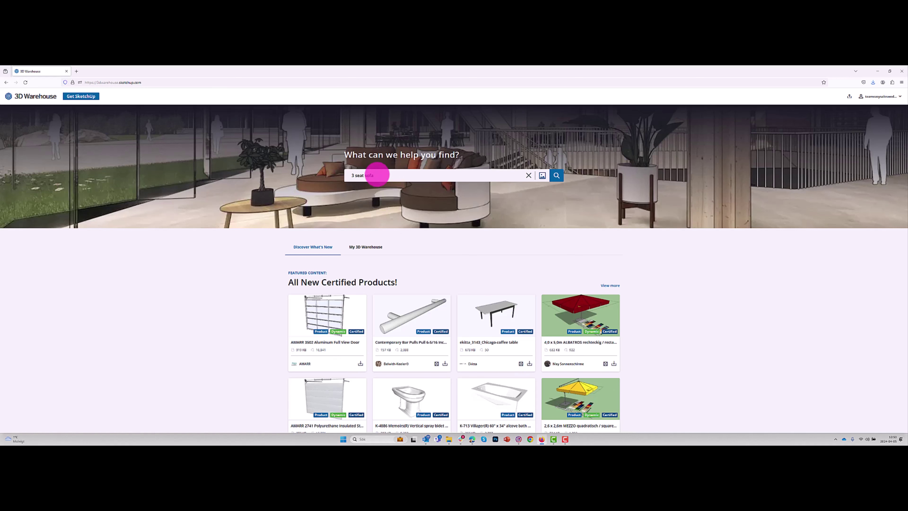
# Step: Run the '3 seat sofa' search, browse the results for a sofa .skp, then return to EcoDesign
pyautogui.click(557, 176)
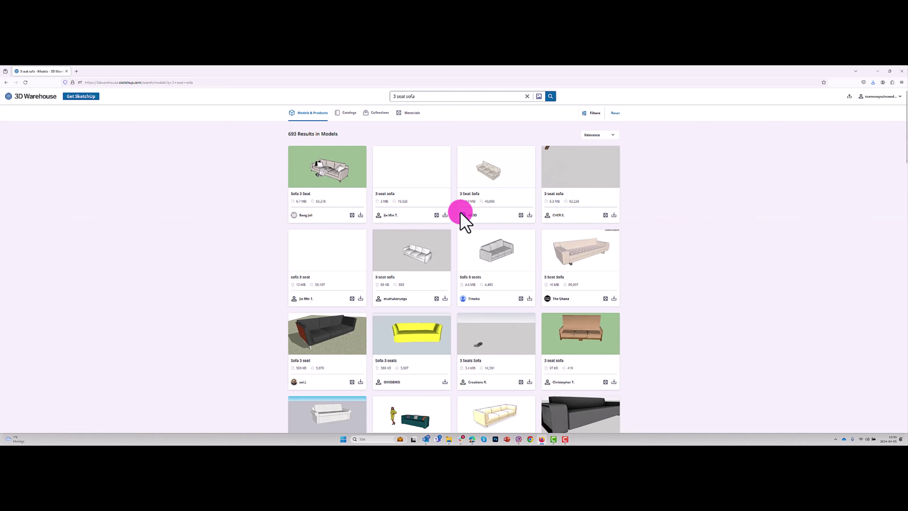
pyautogui.scroll(-3, 449, 233)
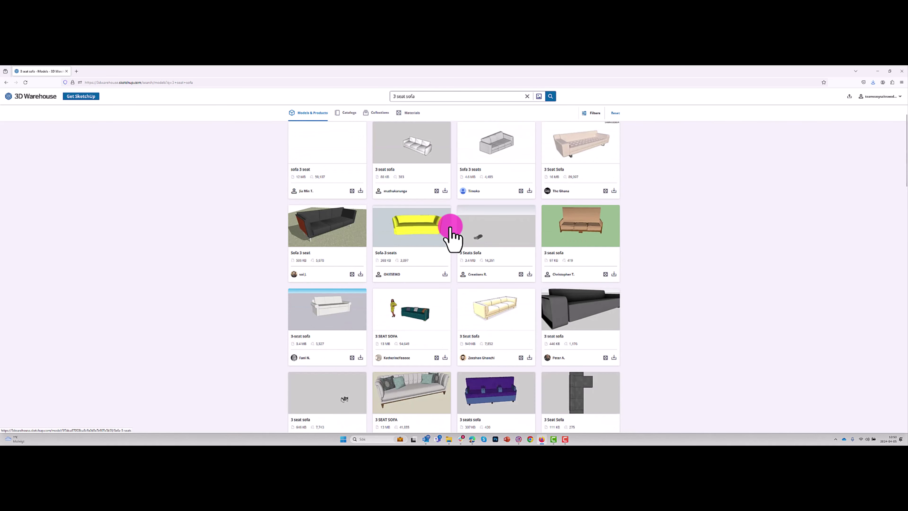
pyautogui.scroll(-5, 449, 234)
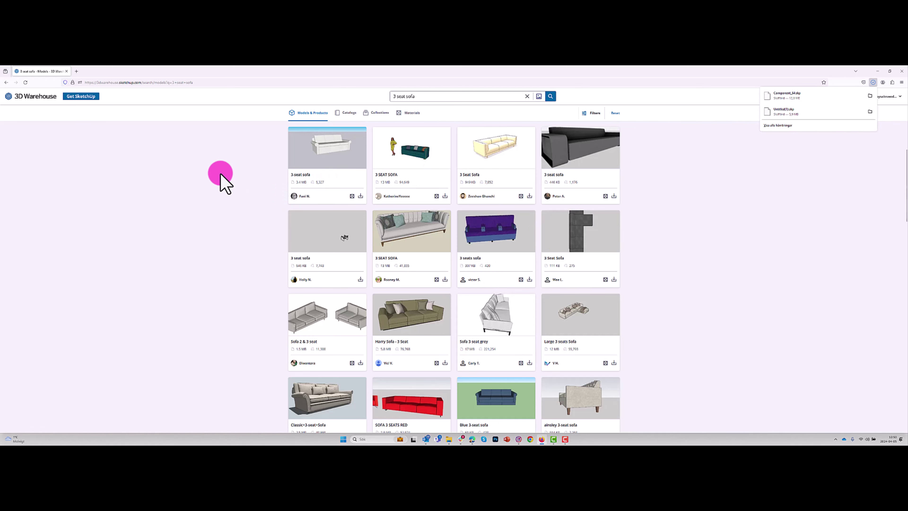
pyautogui.hotkey('alt', 'Tab')
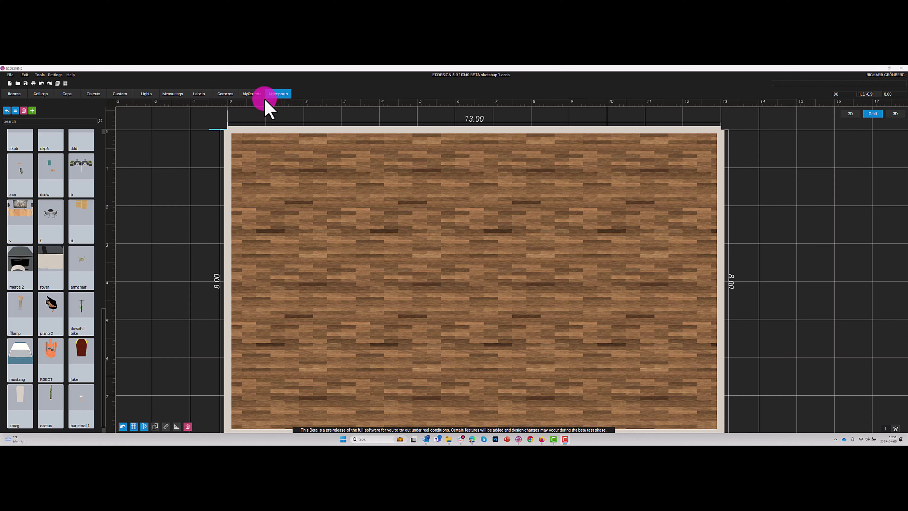
# Step: Import the downloaded sofa .skp file into MyImports, naming it '3 seat sofa'
pyautogui.click(33, 110)
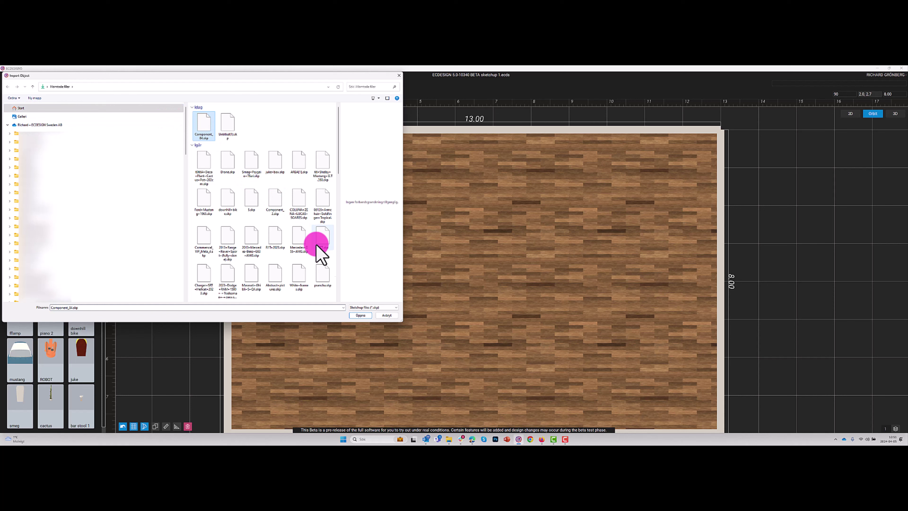
pyautogui.click(359, 315)
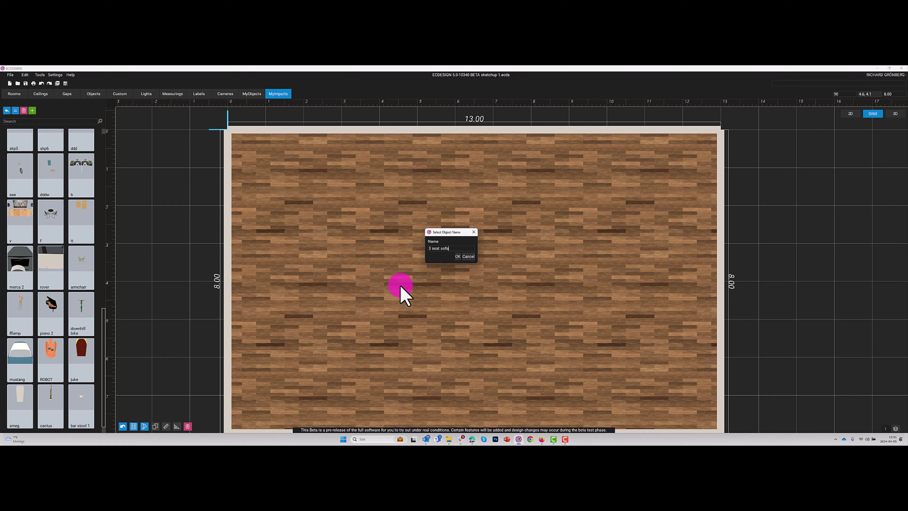
pyautogui.click(458, 256)
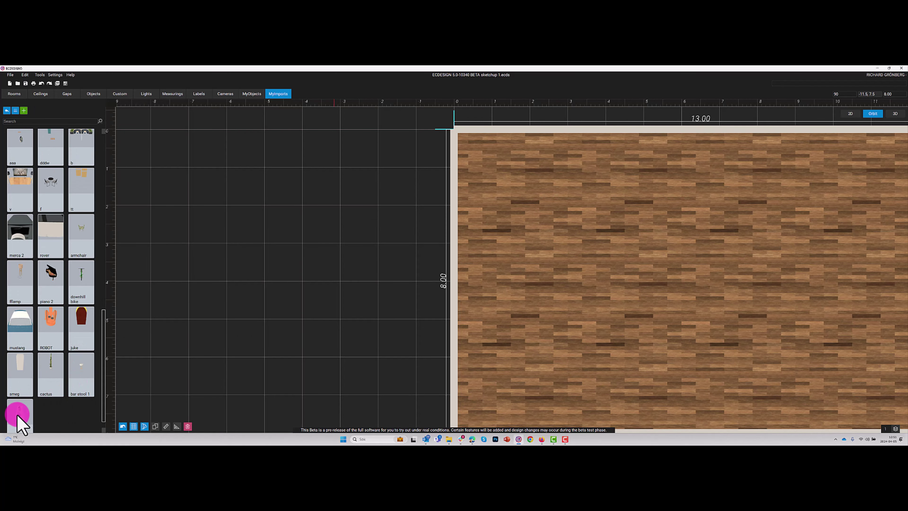
# Step: Drop the sofa mid-floor, nudge it into place, and view it in the eye-level 3D walk view
pyautogui.moveTo(17, 415); pyautogui.dragTo(678, 241)
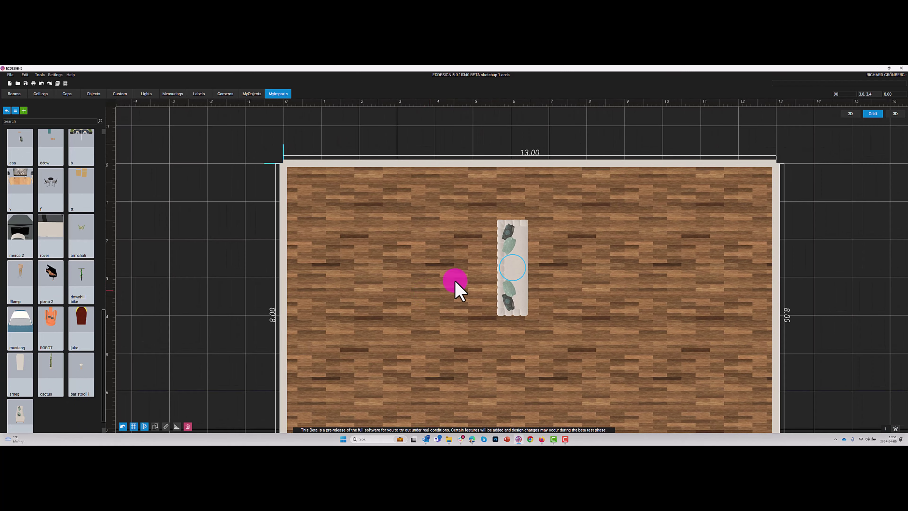
pyautogui.click(873, 113)
pyautogui.click(491, 256)
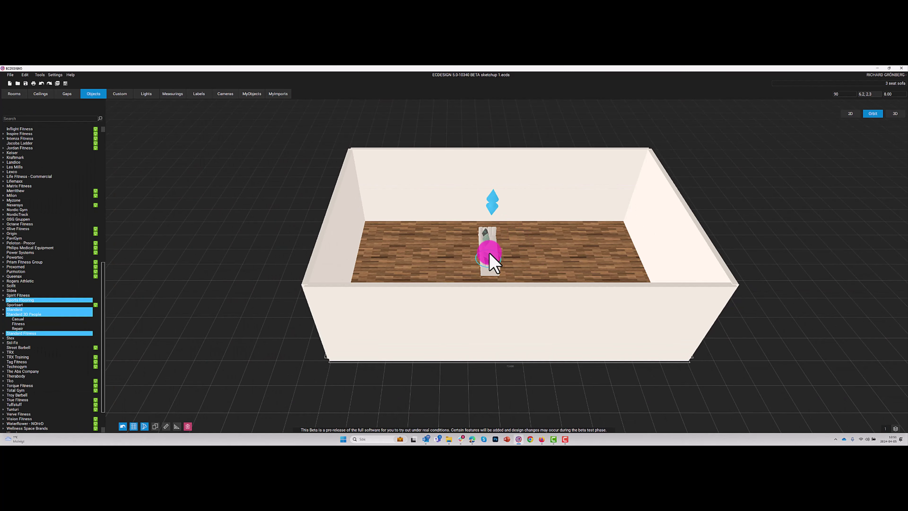
pyautogui.moveTo(498, 253); pyautogui.dragTo(507, 325)
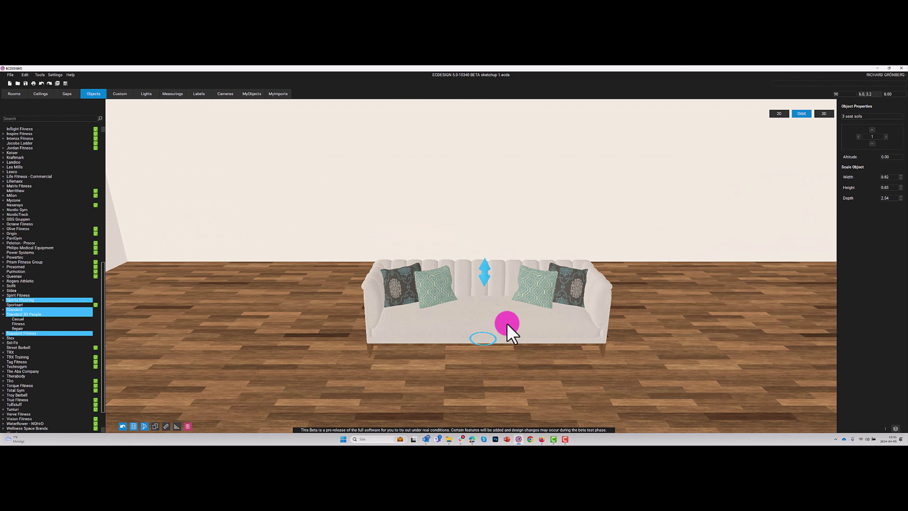
pyautogui.click(825, 115)
pyautogui.moveTo(616, 224); pyautogui.dragTo(522, 337)
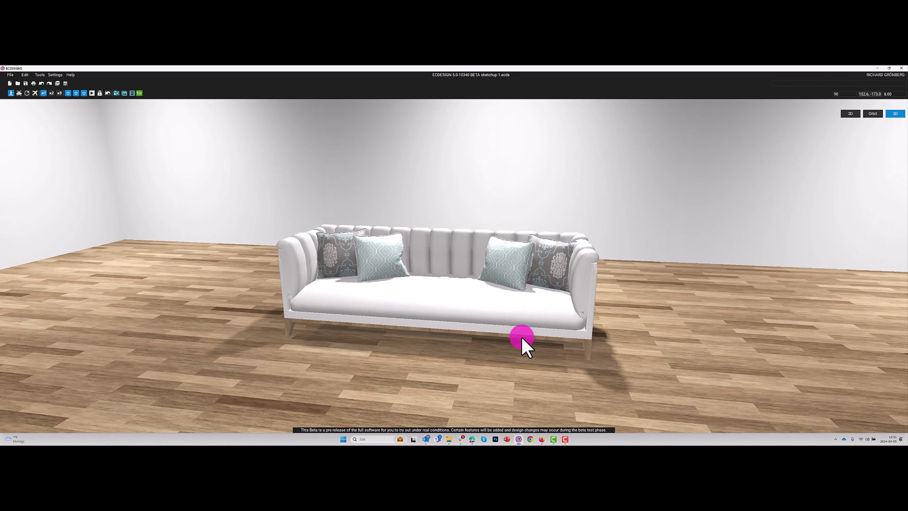
# Step: Switch to the top-down 2D floor plan and select the sofa
pyautogui.click(873, 114)
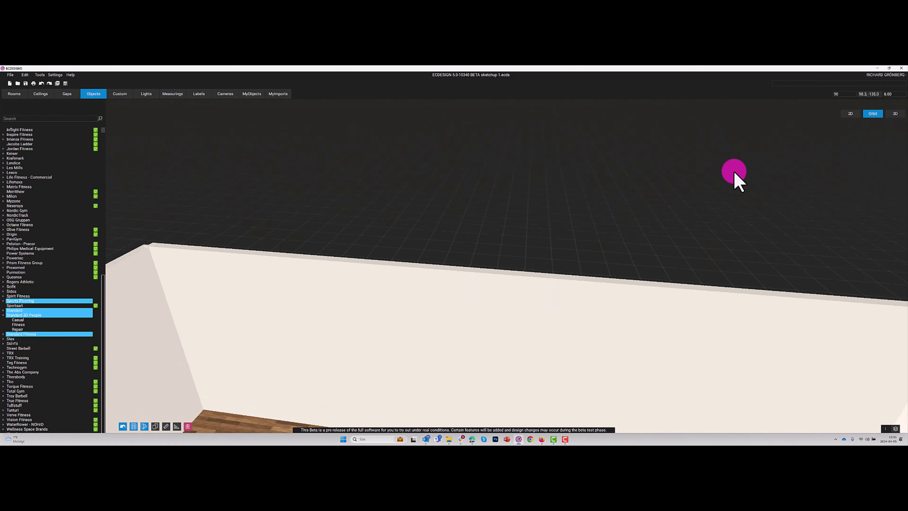
pyautogui.moveTo(734, 176); pyautogui.dragTo(501, 332)
pyautogui.click(868, 118)
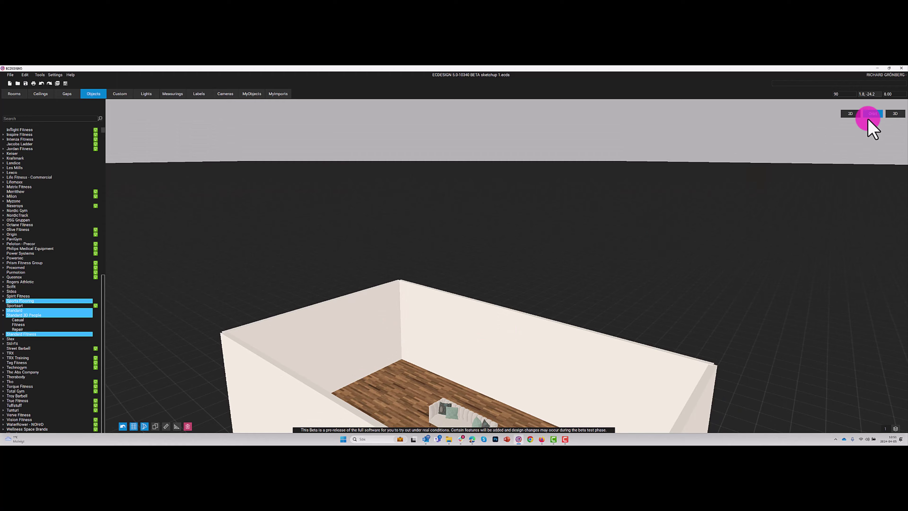
pyautogui.click(849, 114)
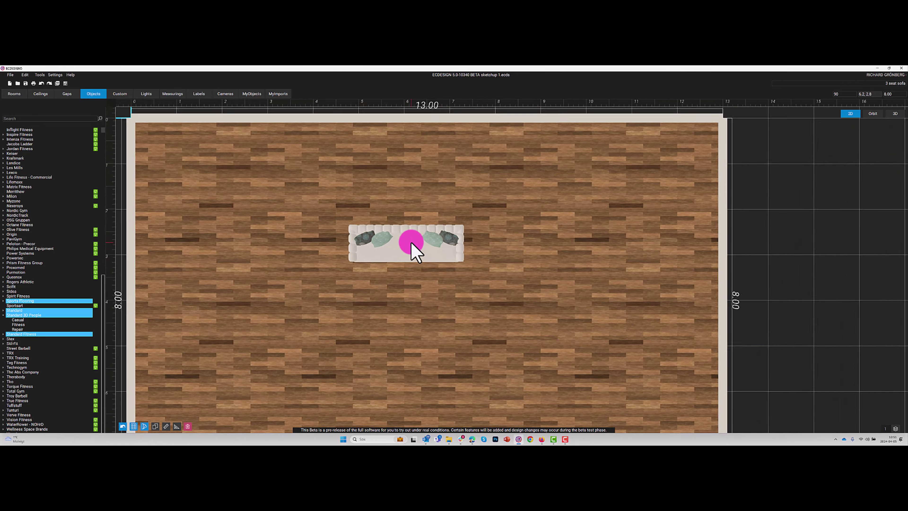
pyautogui.scroll(2, 411, 243)
pyautogui.click(411, 242)
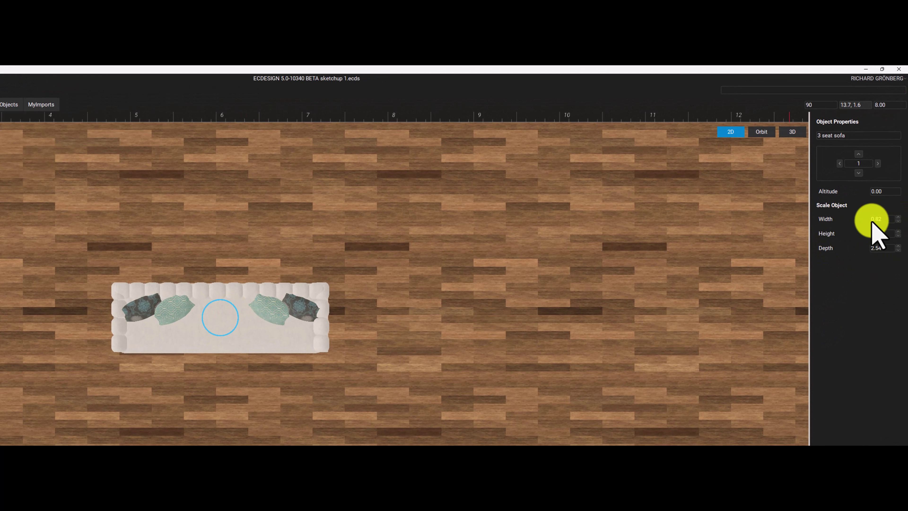
# Step: Scale the sofa to width 1.07, height 1.03 and depth 2.94
pyautogui.click(898, 216)
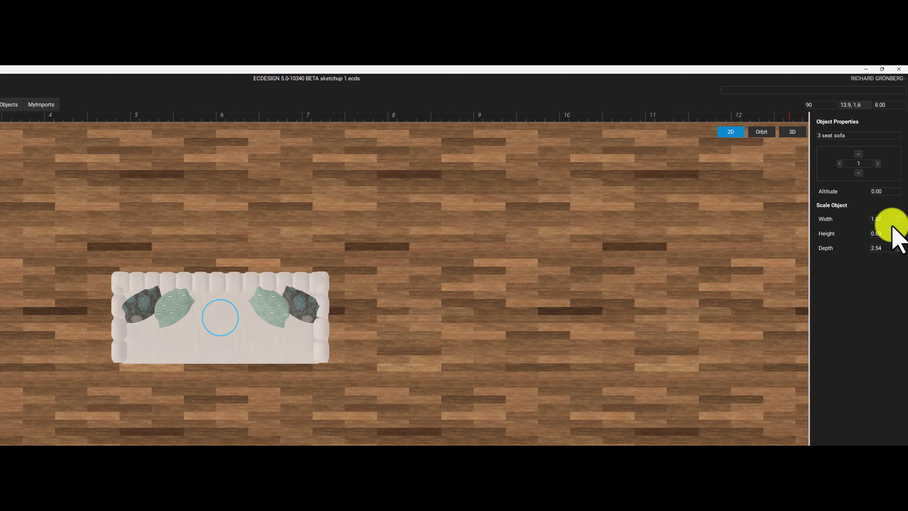
pyautogui.click(898, 232)
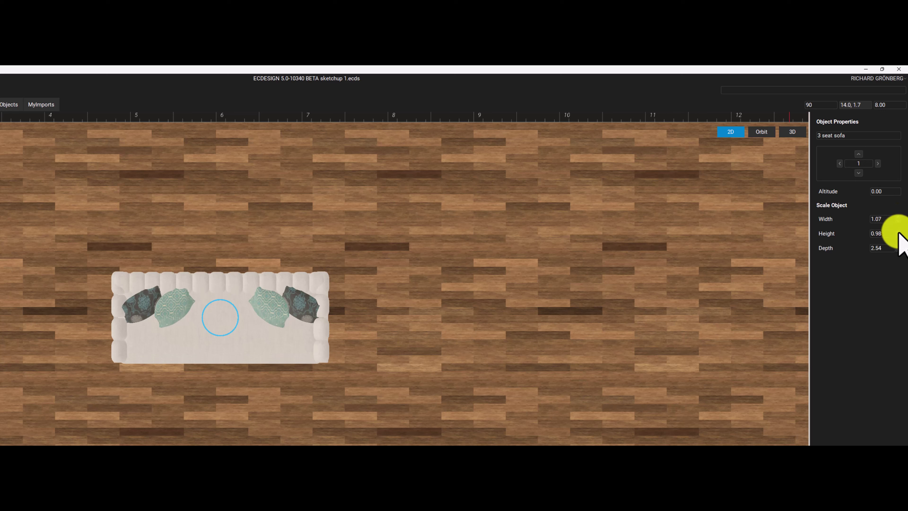
pyautogui.click(898, 247)
pyautogui.click(898, 247)
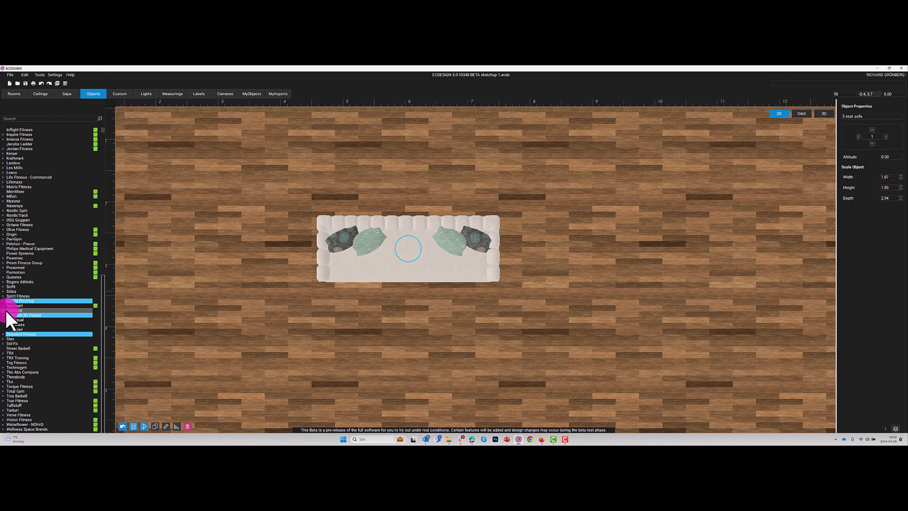
# Step: Place Bench 4 from Standard > Furniture > Seating > Benches on the floor near the sofa
pyautogui.click(6, 311)
pyautogui.click(9, 329)
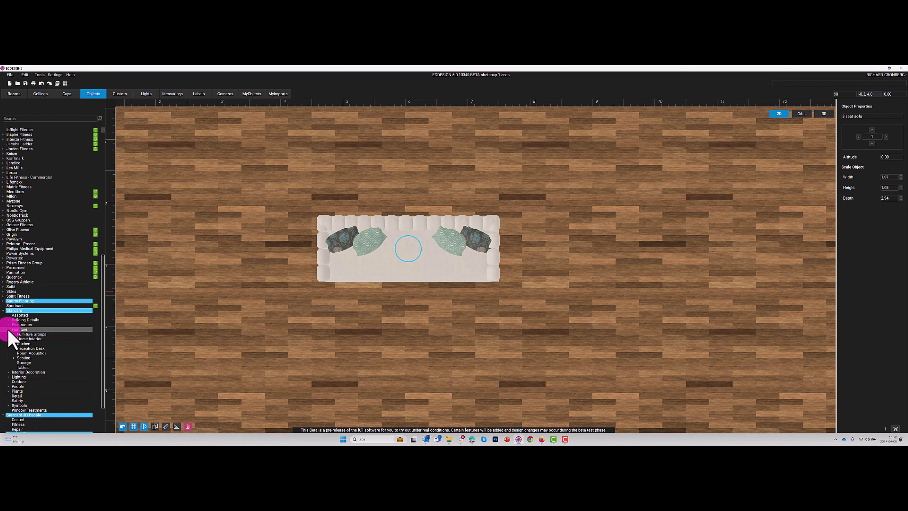
pyautogui.click(16, 358)
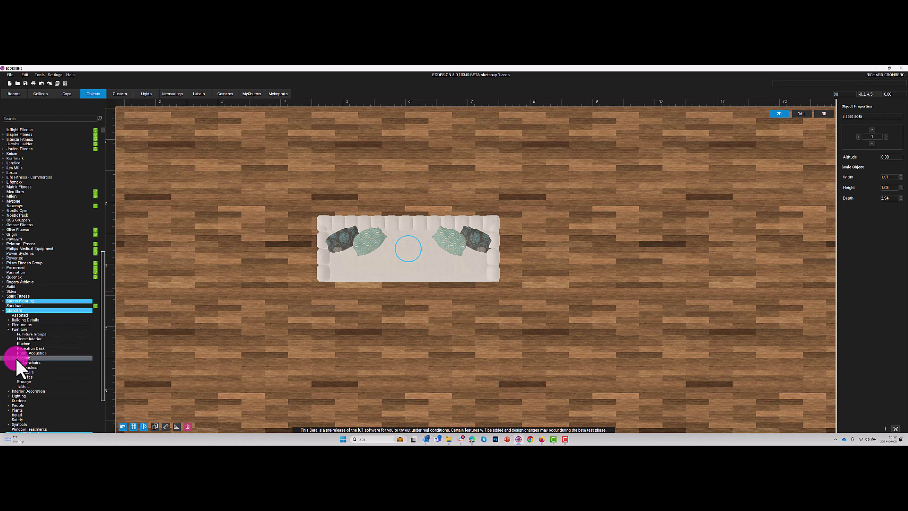
pyautogui.click(23, 367)
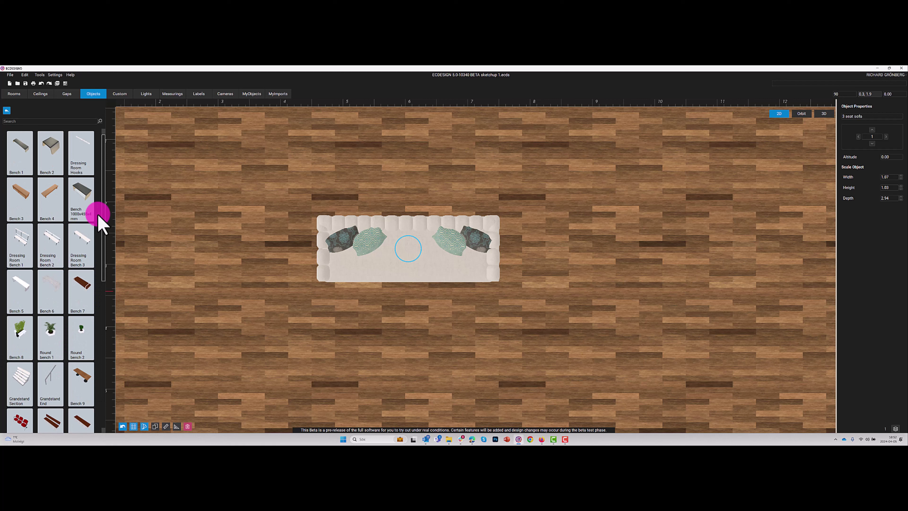
pyautogui.moveTo(102, 223); pyautogui.dragTo(306, 310)
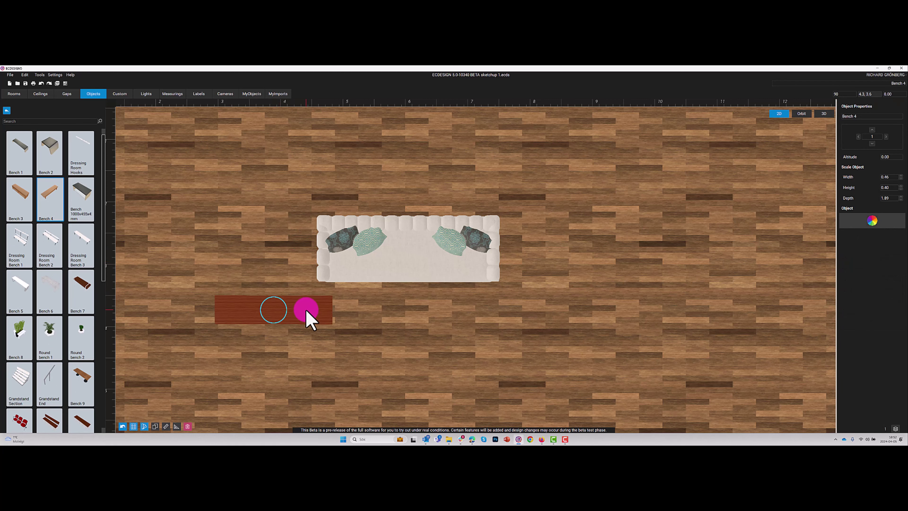
# Step: Resize the bench to width 0.61 and depth 2.34
pyautogui.click(802, 113)
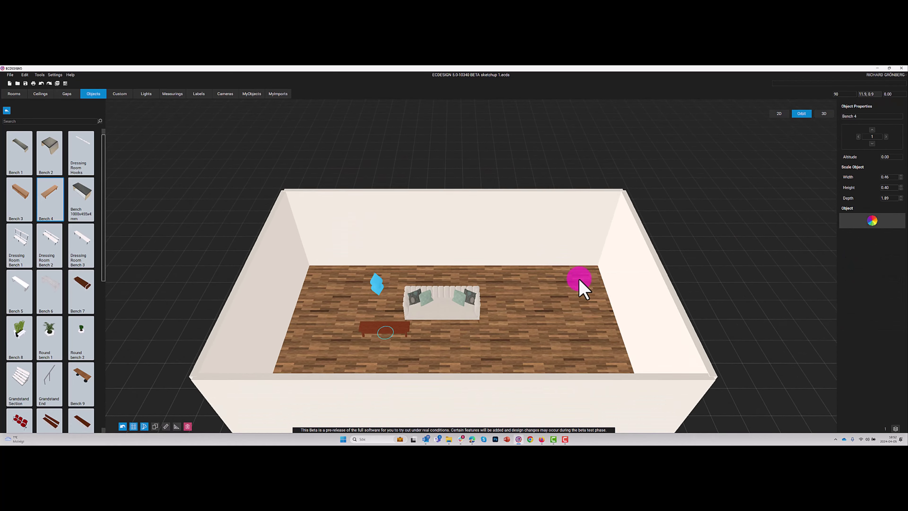
pyautogui.scroll(10, 558, 285)
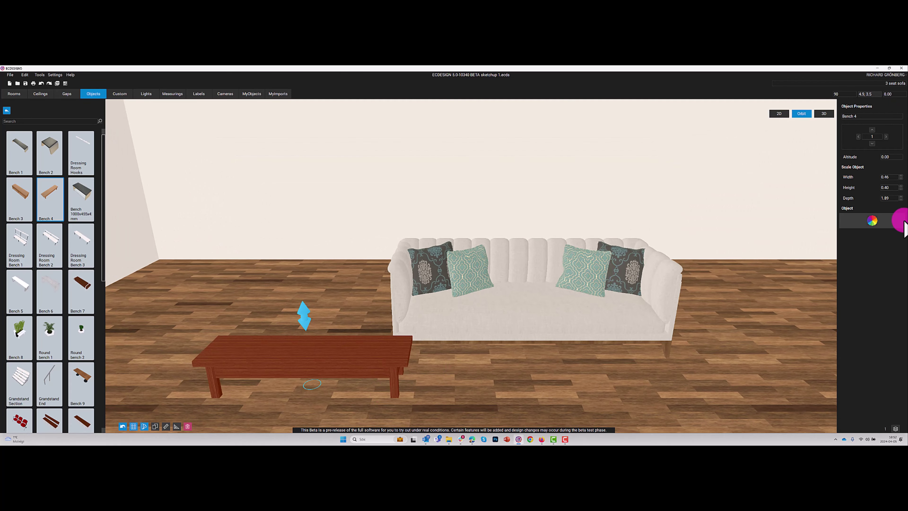
pyautogui.click(901, 175)
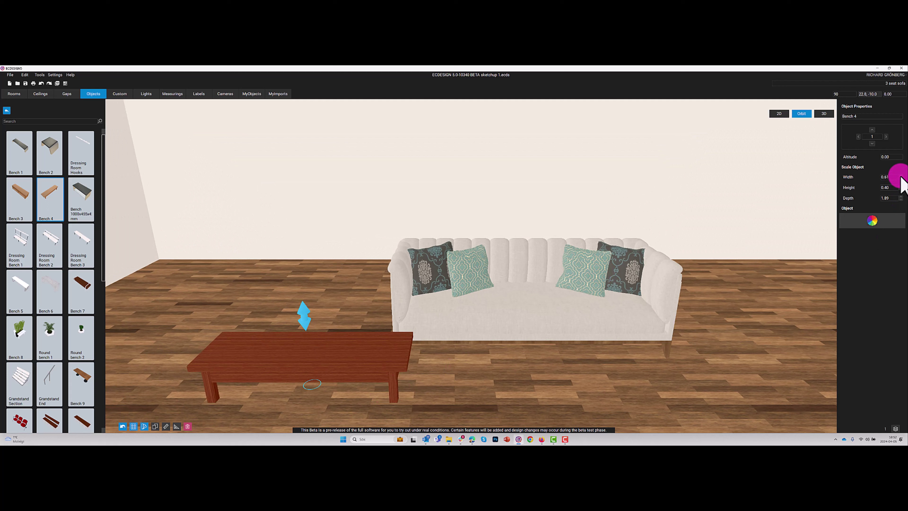
pyautogui.click(900, 196)
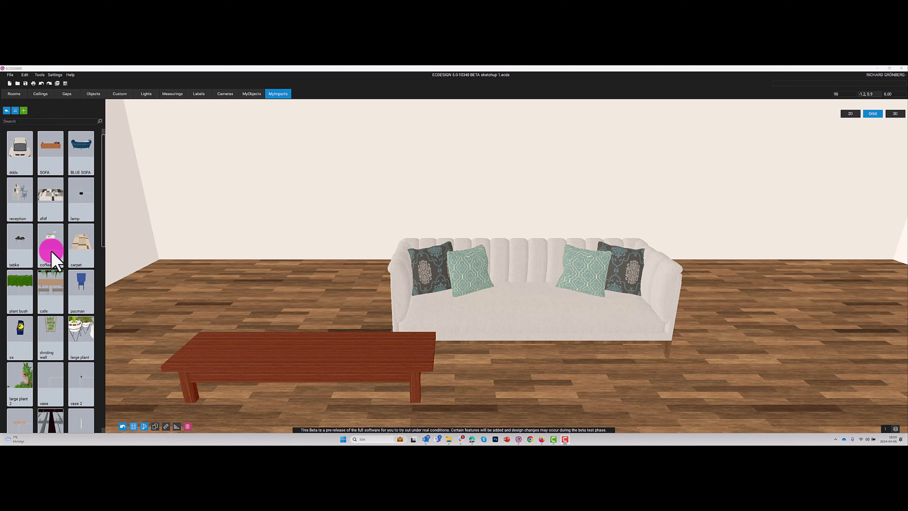
# Step: Scroll through the MyImports thumbnails to review the imported models
pyautogui.scroll(-5, 56, 239)
pyautogui.scroll(-3, 57, 246)
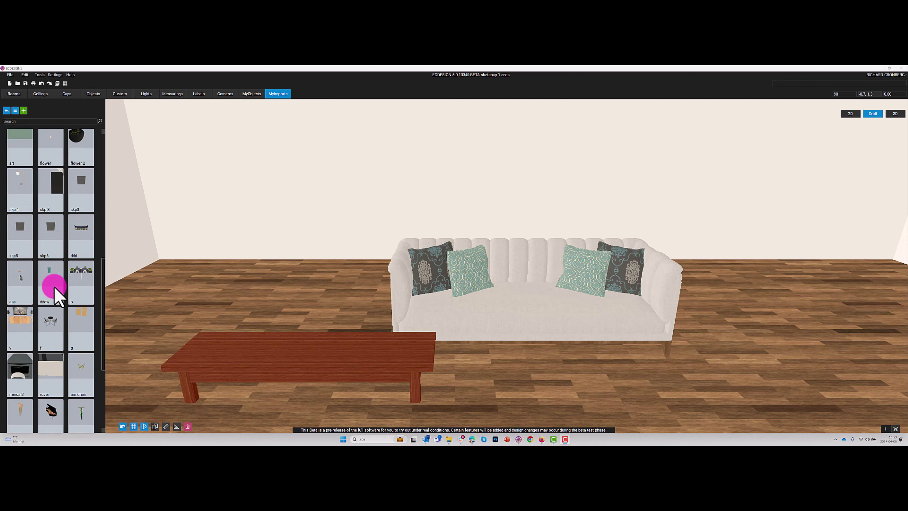
pyautogui.scroll(5, 55, 286)
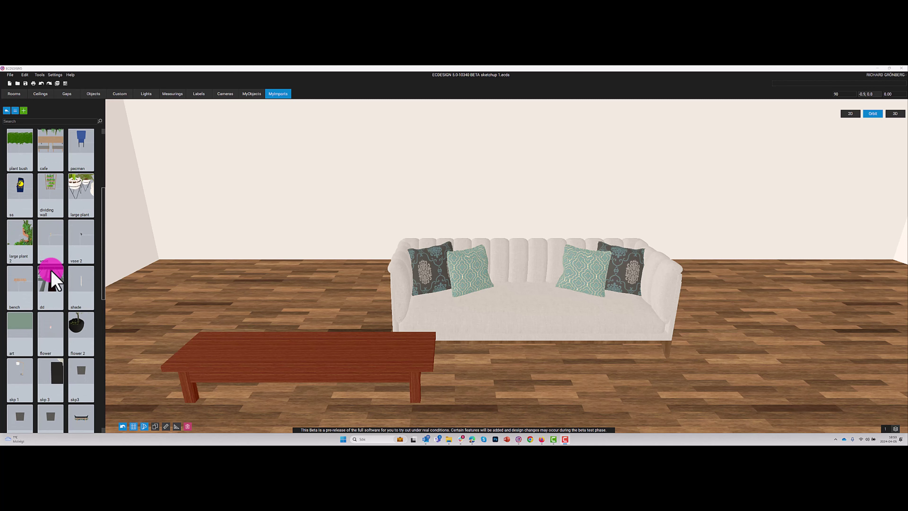
pyautogui.scroll(3, 53, 268)
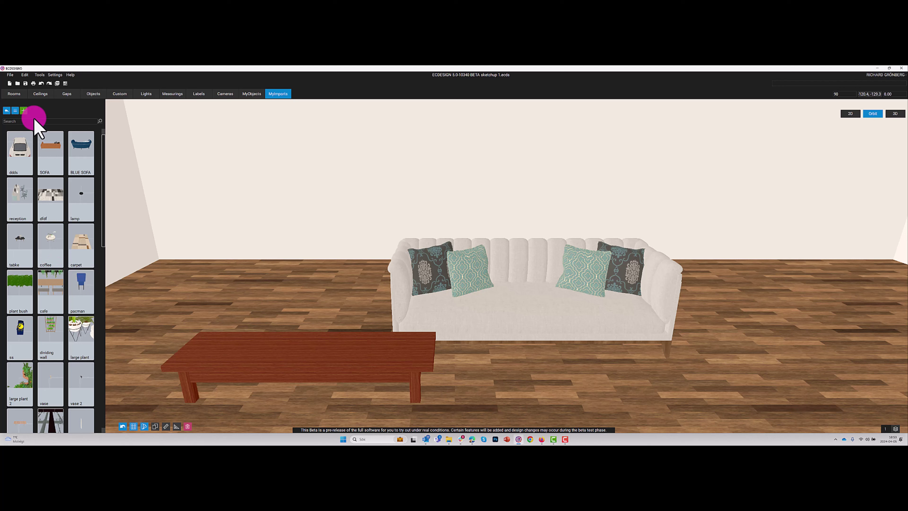
# Step: In the MyImports organiser, add a folder 'test' and move bar stool 1 into it
pyautogui.click(15, 111)
pyautogui.click(419, 211)
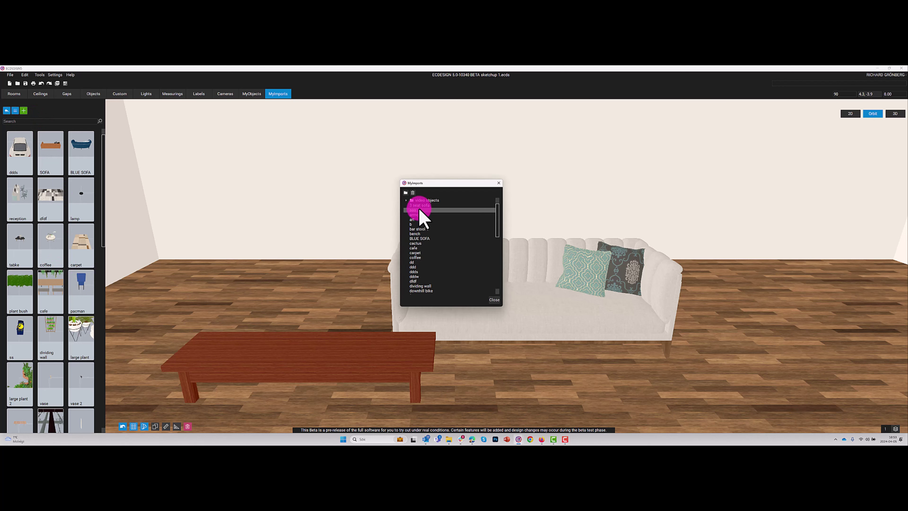
pyautogui.click(405, 193)
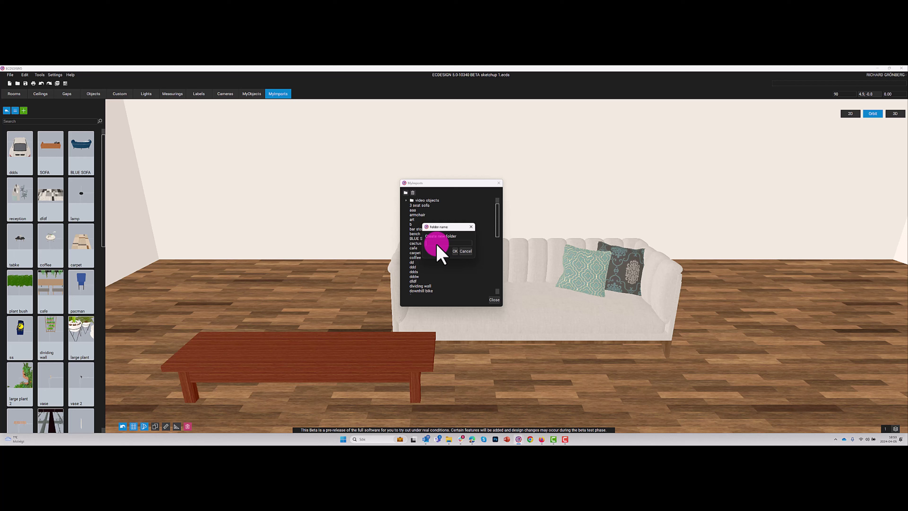
pyautogui.click(455, 251)
pyautogui.moveTo(422, 235); pyautogui.dragTo(418, 204)
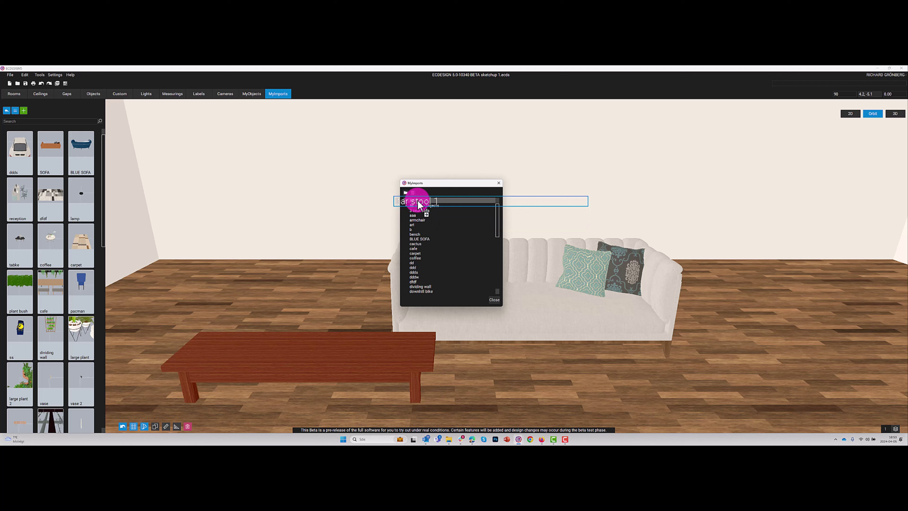